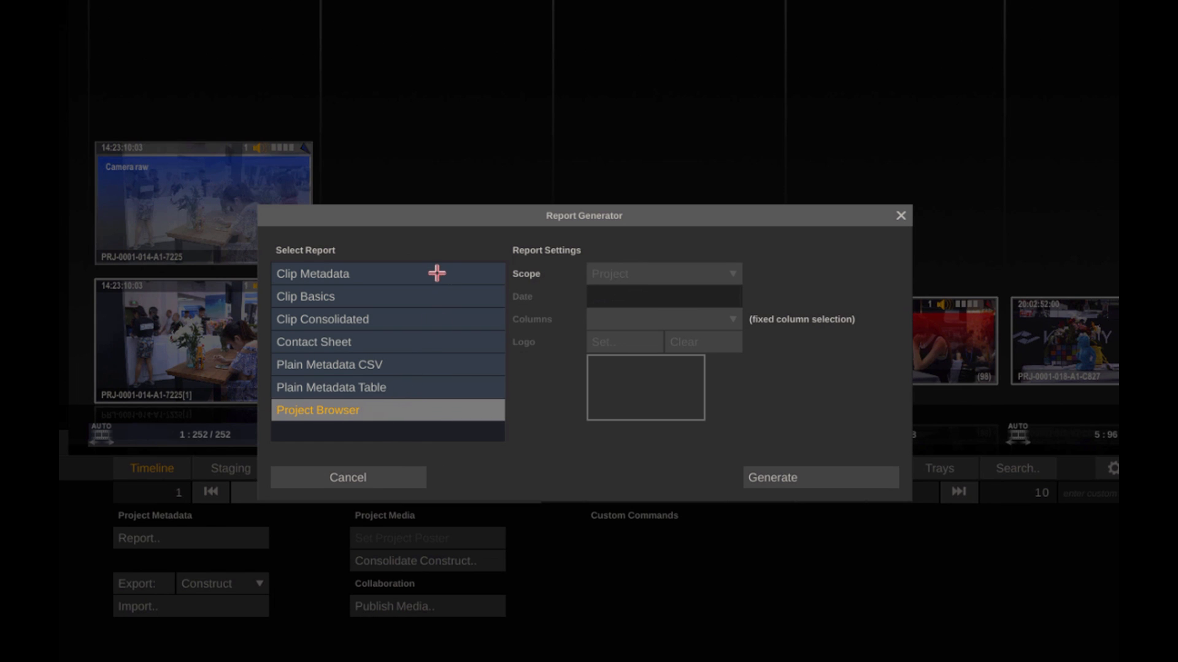
# Choose the Clip Basics report and set its scope to Construct.
pyautogui.click(431, 299)
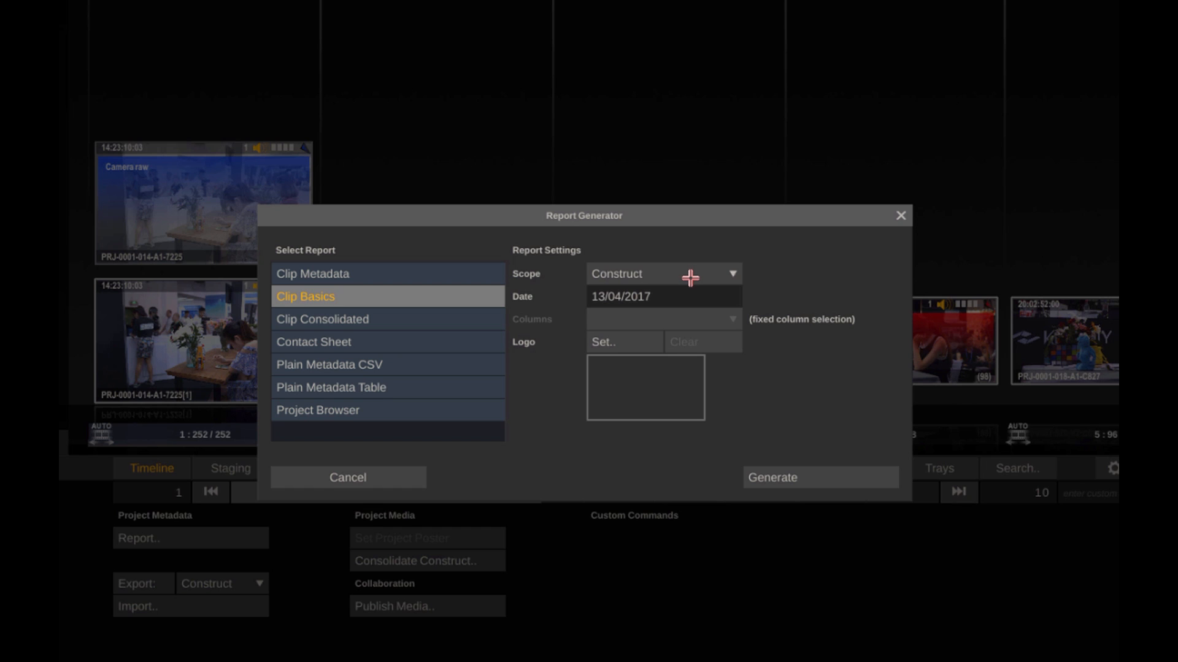
pyautogui.click(715, 271)
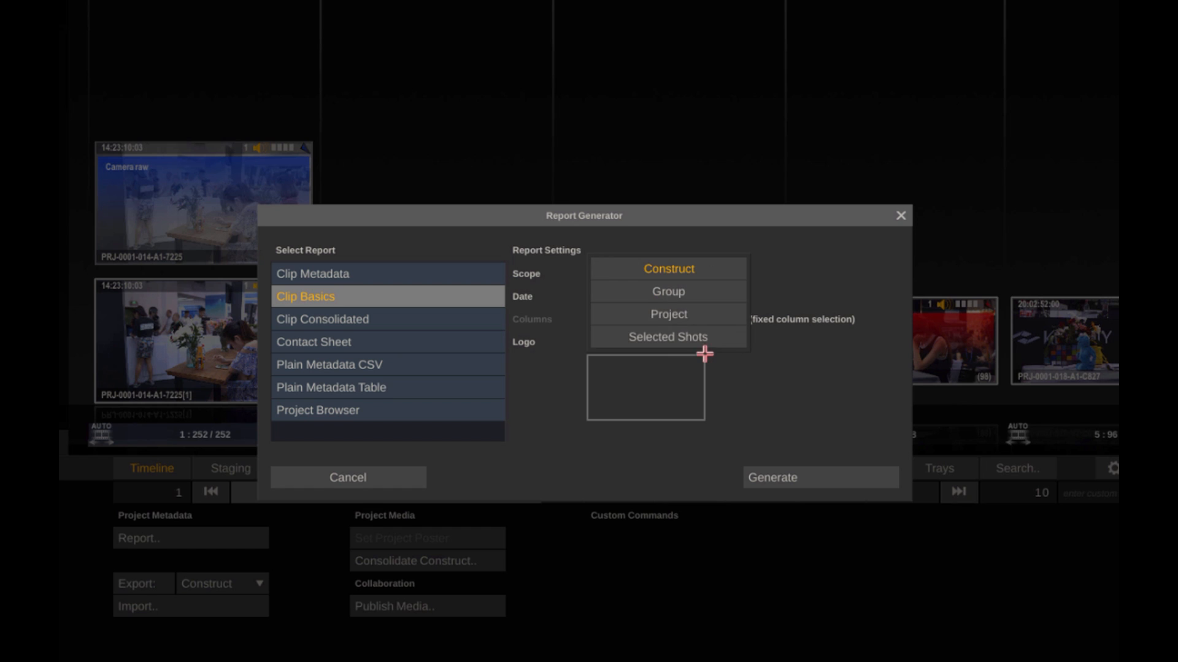
pyautogui.click(718, 268)
pyautogui.click(711, 295)
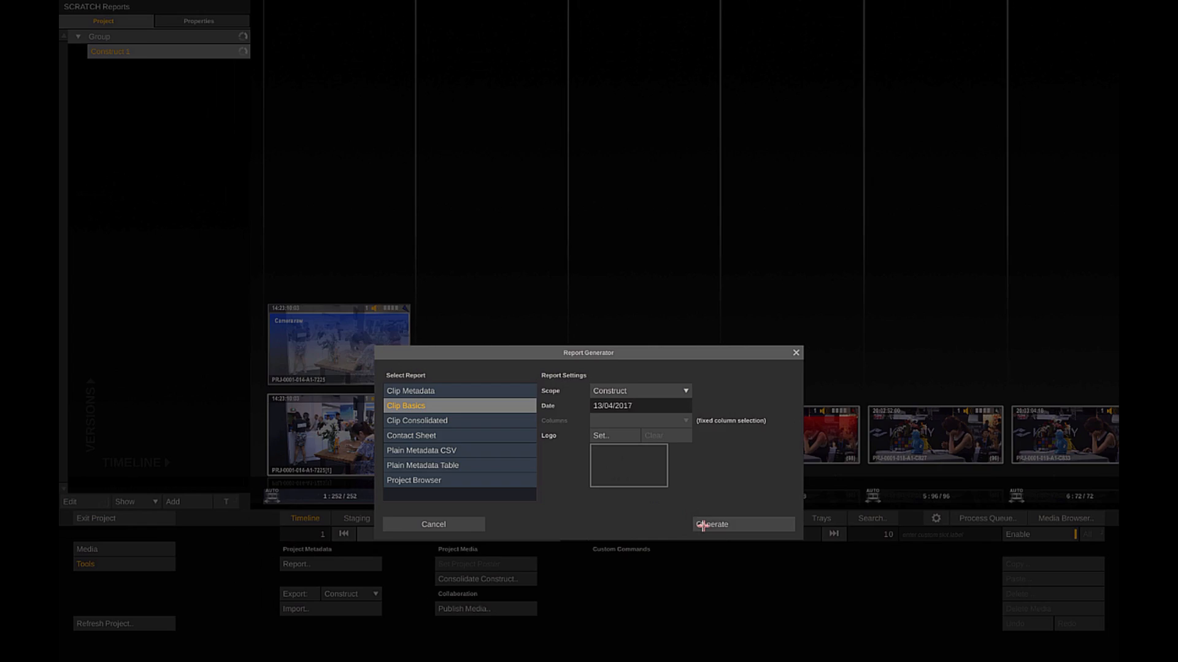
# Start generating the report and create a new folder named Reports inside the SCRATCH Reports project folder.
pyautogui.click(703, 525)
pyautogui.click(399, 533)
pyautogui.write('Reports')
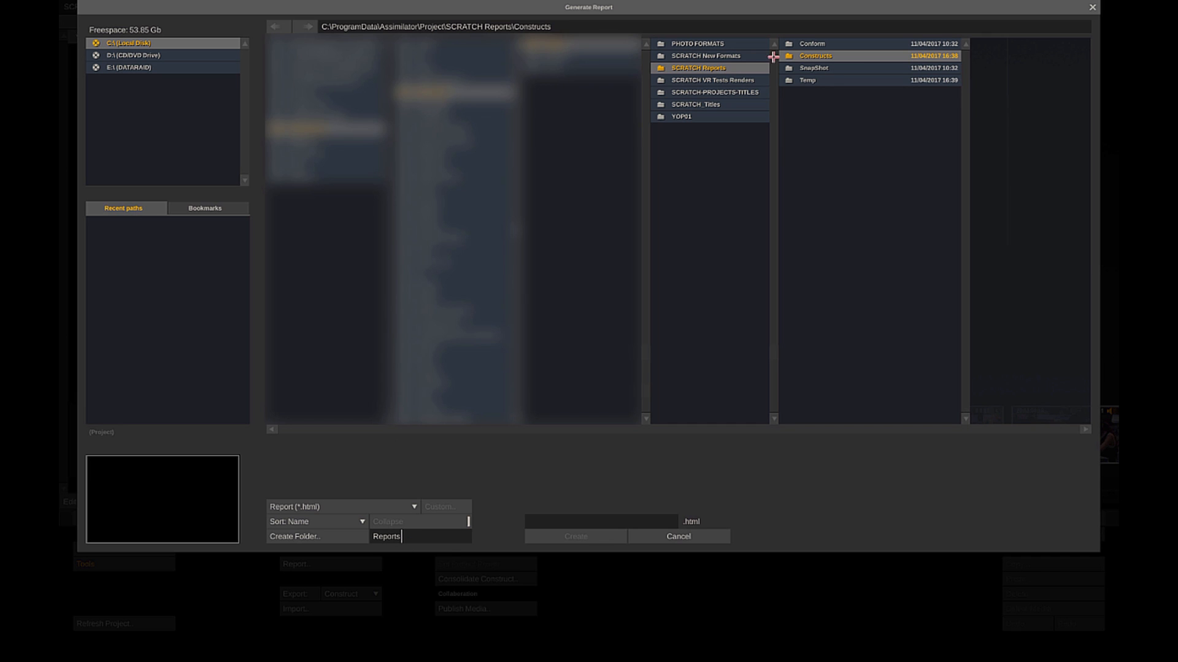
pyautogui.click(748, 67)
pyautogui.click(311, 536)
pyautogui.click(310, 538)
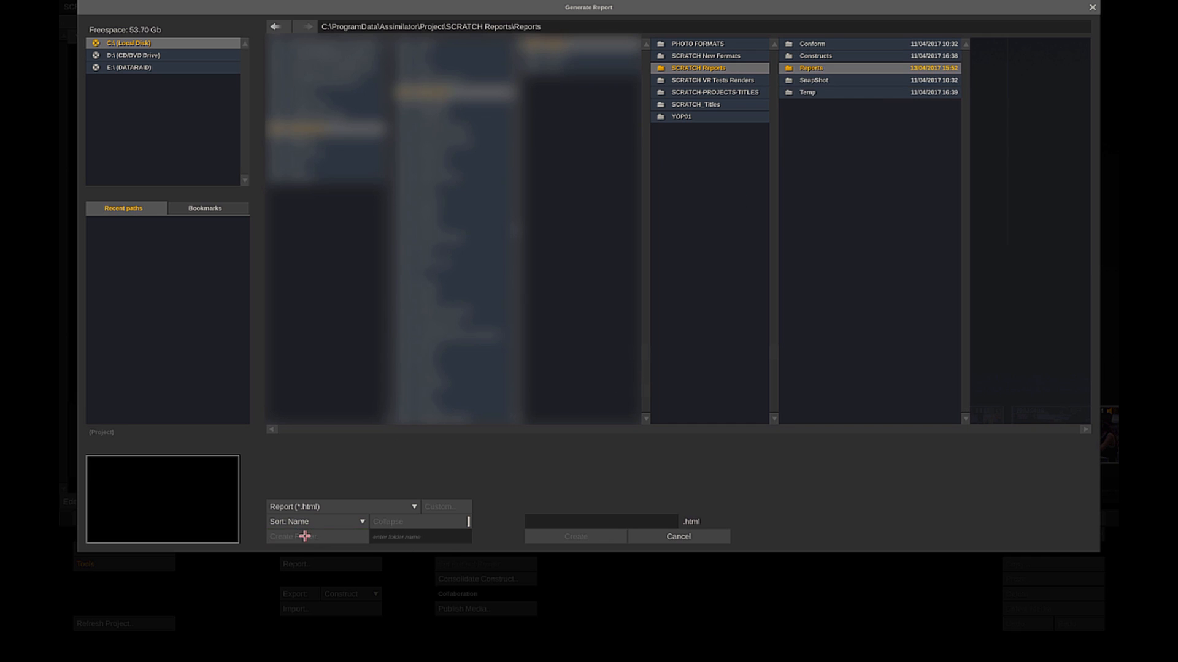
# Create the Clip Basics report as Basic.html in the new Reports folder and look it over.
pyautogui.write('Basic')
pyautogui.click(561, 537)
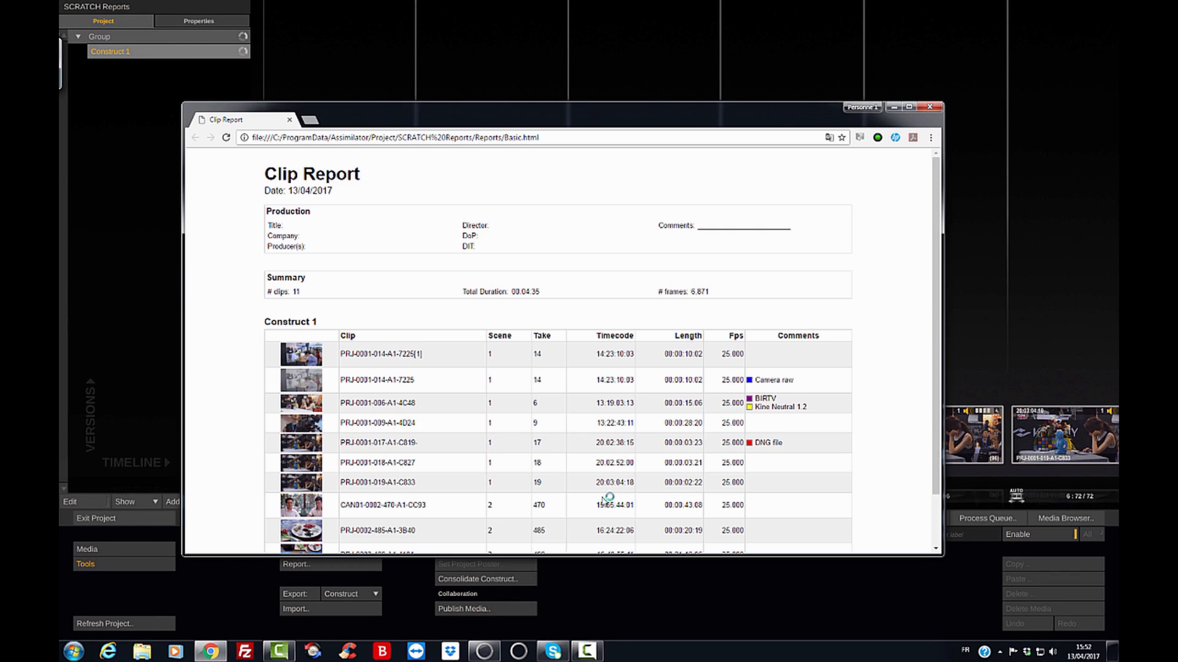
pyautogui.moveTo(936, 228)
pyautogui.mouseDown()
pyautogui.moveTo(929, 276)
pyautogui.moveTo(925, 225)
pyautogui.mouseUp()
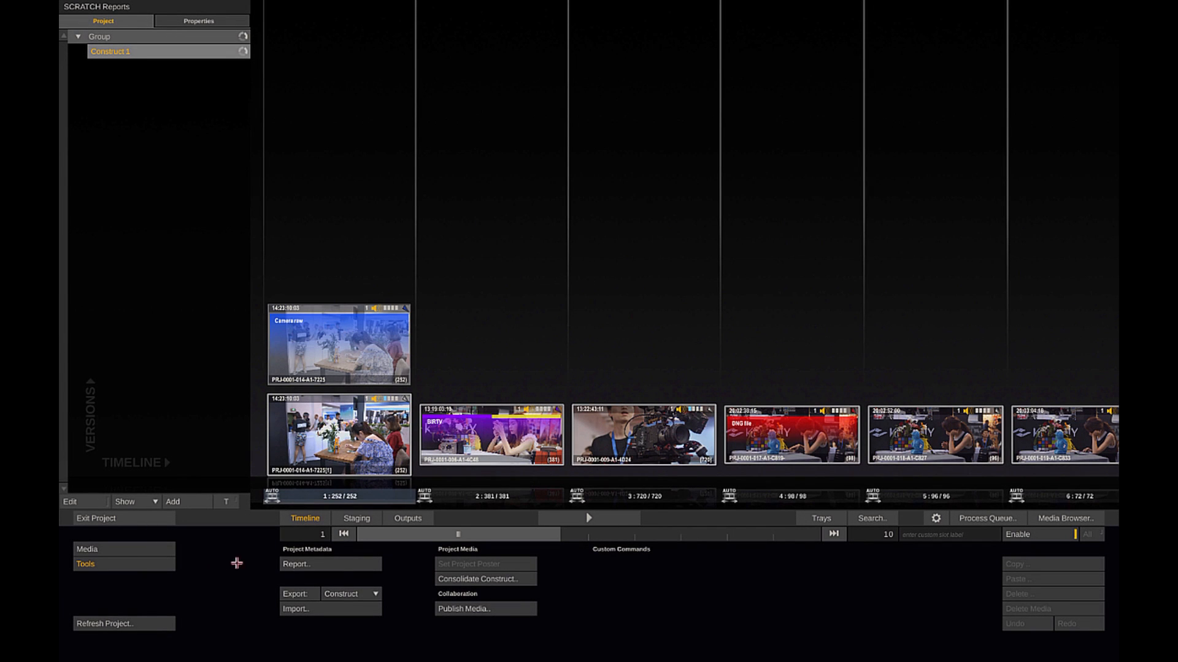
# Set up a Clip Metadata report with assimilate.0001.png from SCRATCH-TUTORIALS\Cartons Reports as its logo.
pyautogui.click(318, 564)
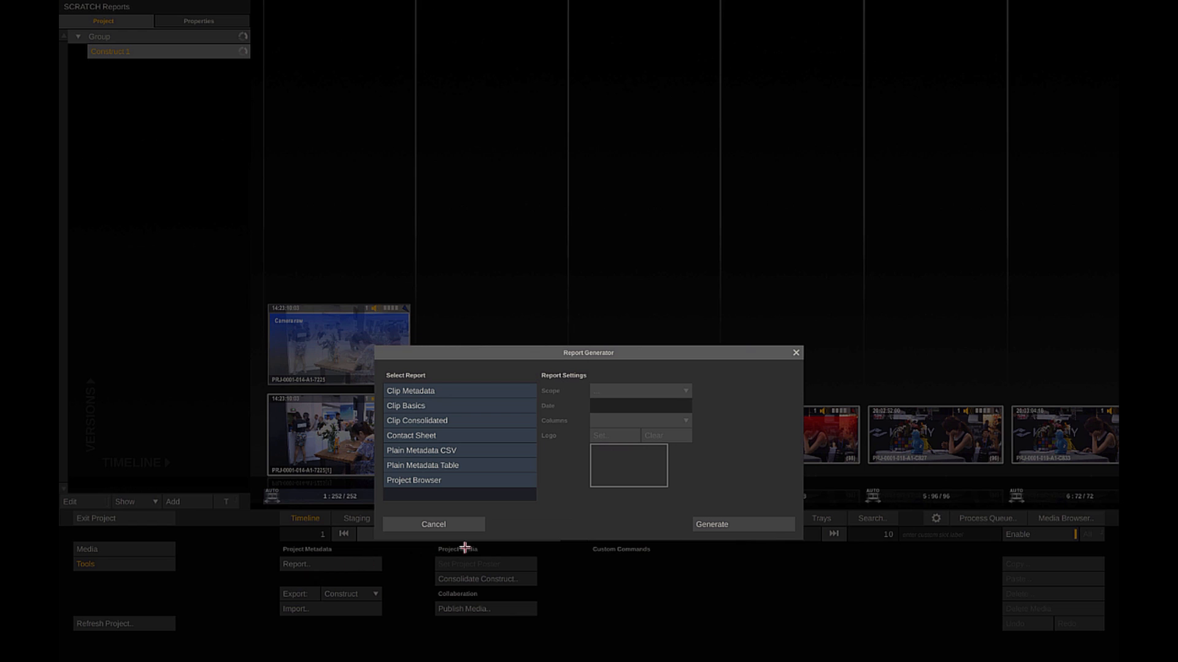
pyautogui.click(526, 387)
pyautogui.click(603, 436)
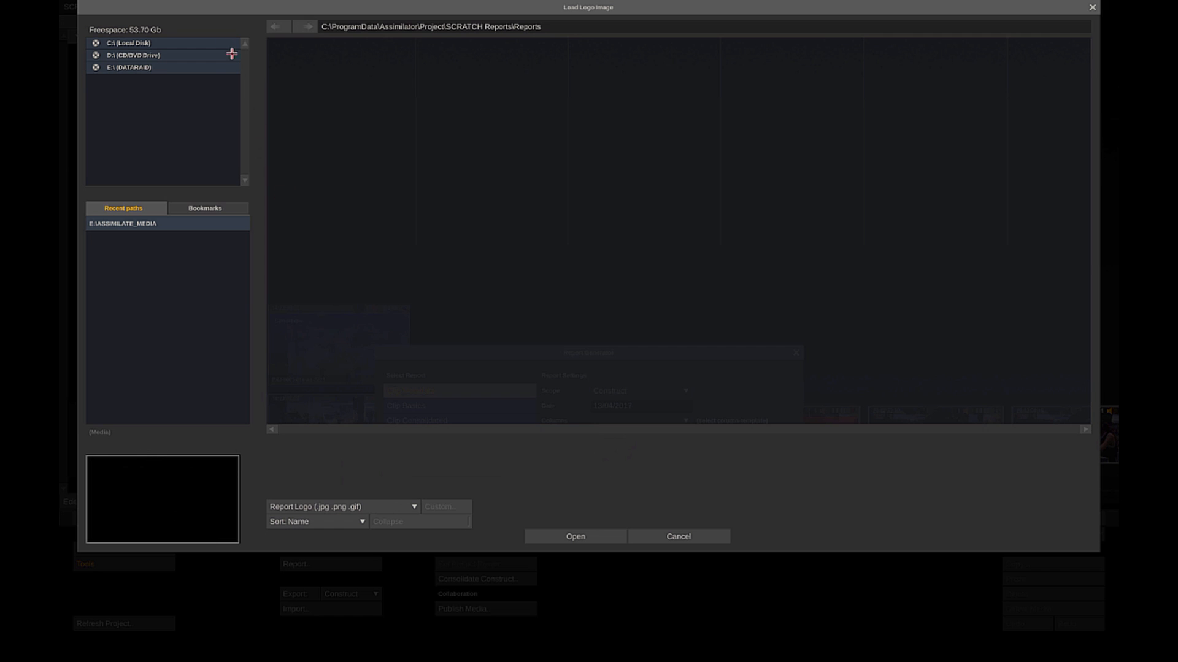
pyautogui.click(190, 223)
pyautogui.click(493, 141)
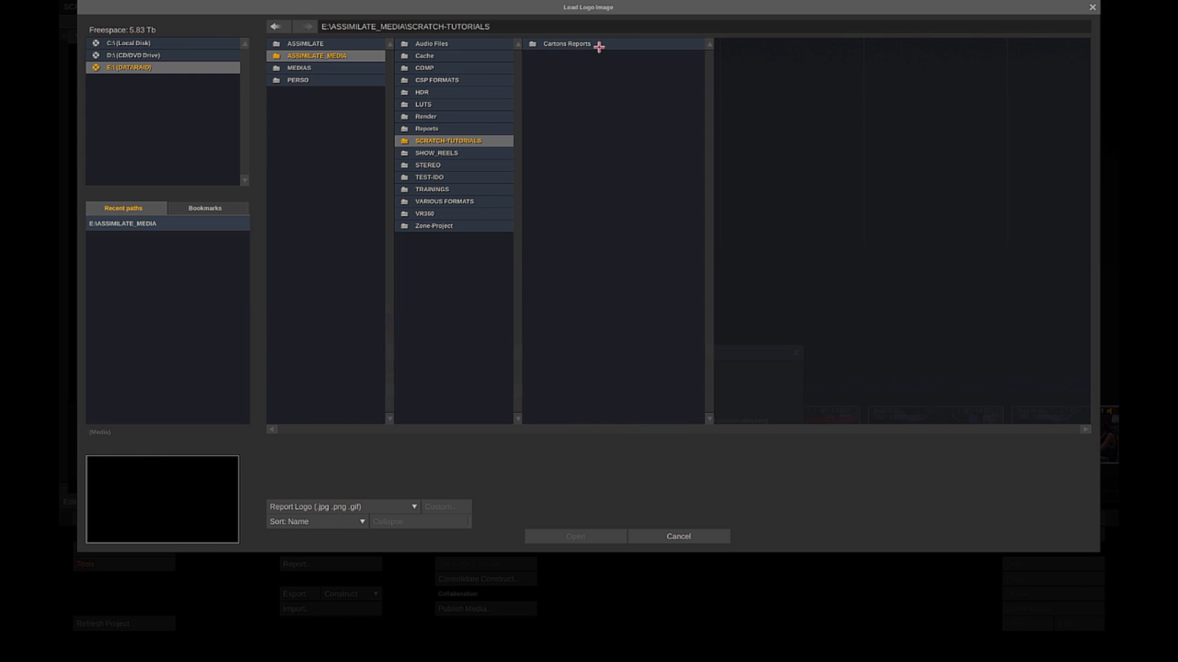
pyautogui.click(594, 45)
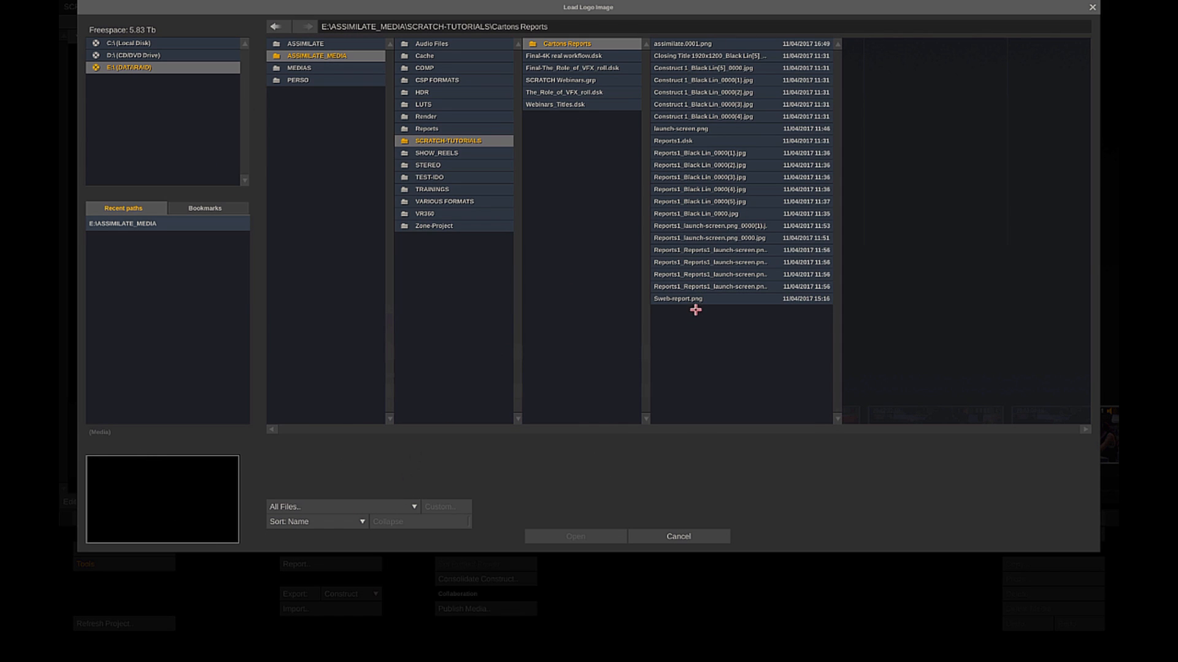
pyautogui.doubleClick(747, 44)
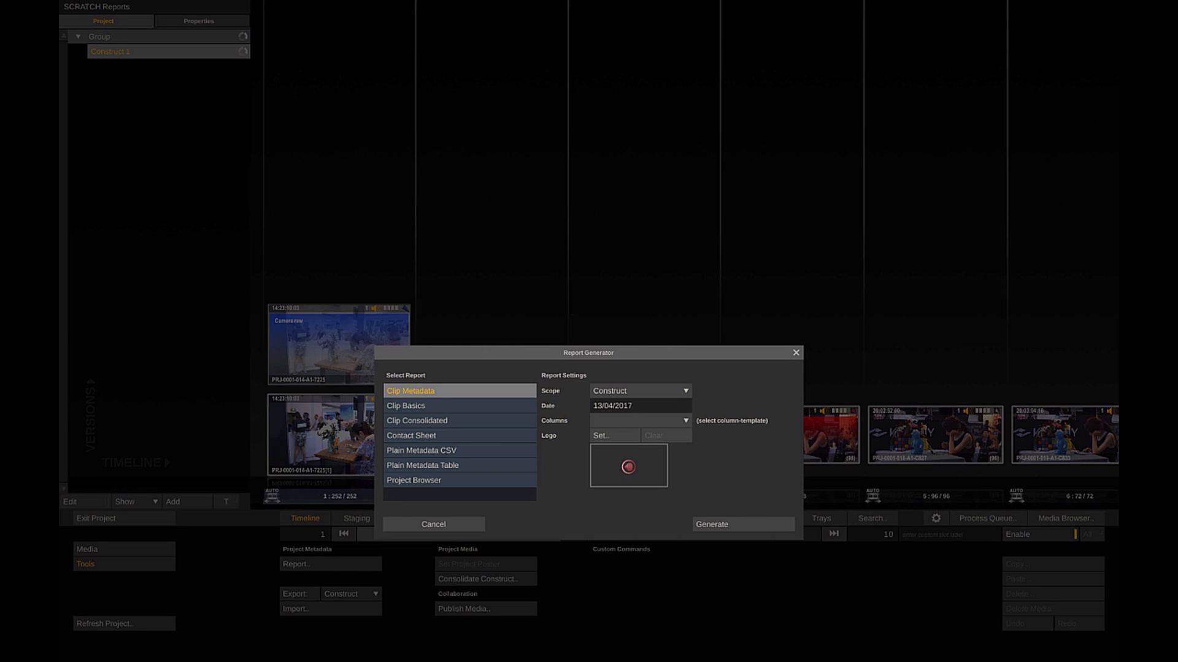
# Generate the Clip Metadata report as Logo.html, review its clip entries, and close it.
pyautogui.click(709, 525)
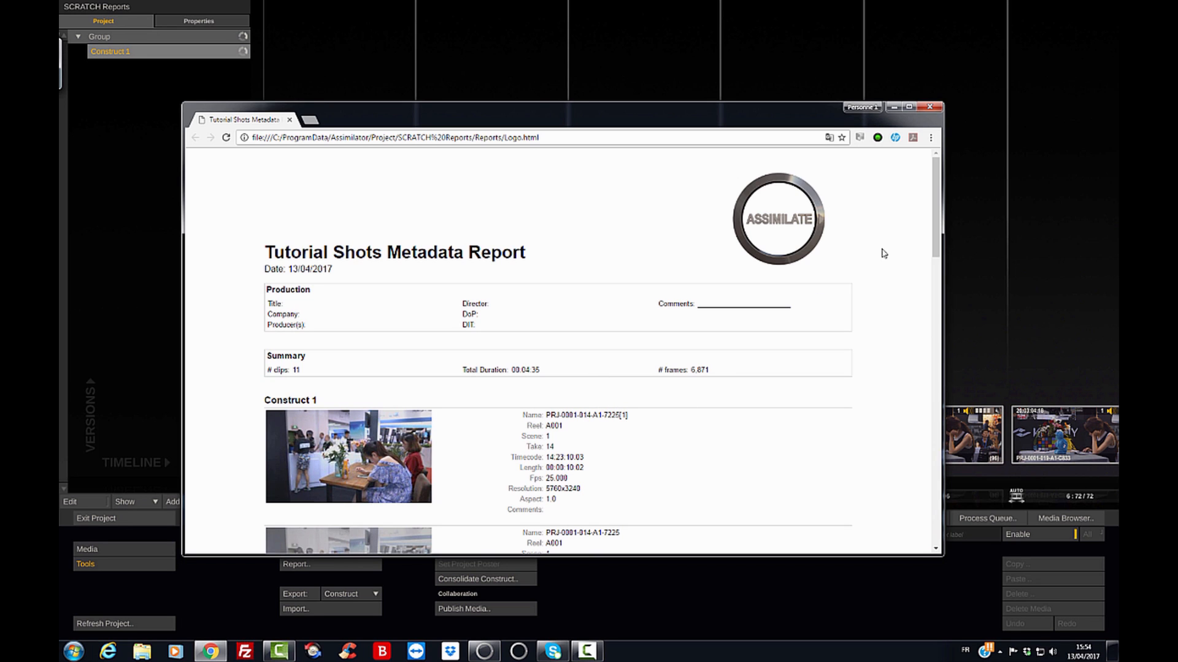
pyautogui.moveTo(933, 242); pyautogui.dragTo(924, 295)
pyautogui.scroll(-1, 923, 296)
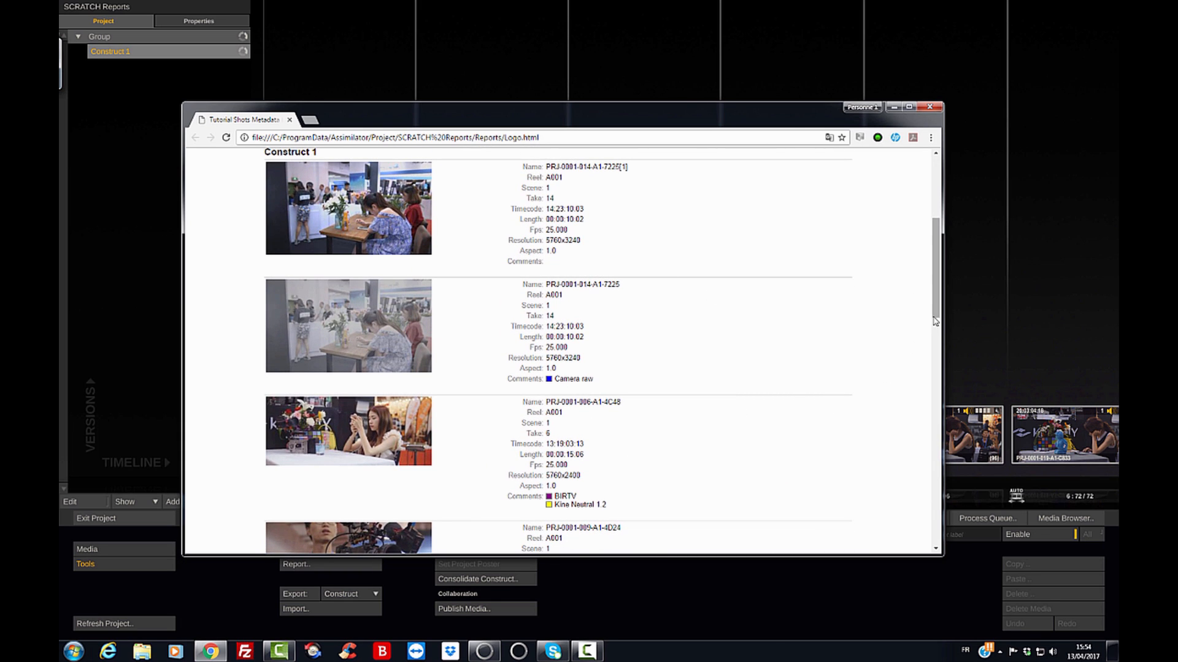
pyautogui.scroll(-2, 936, 311)
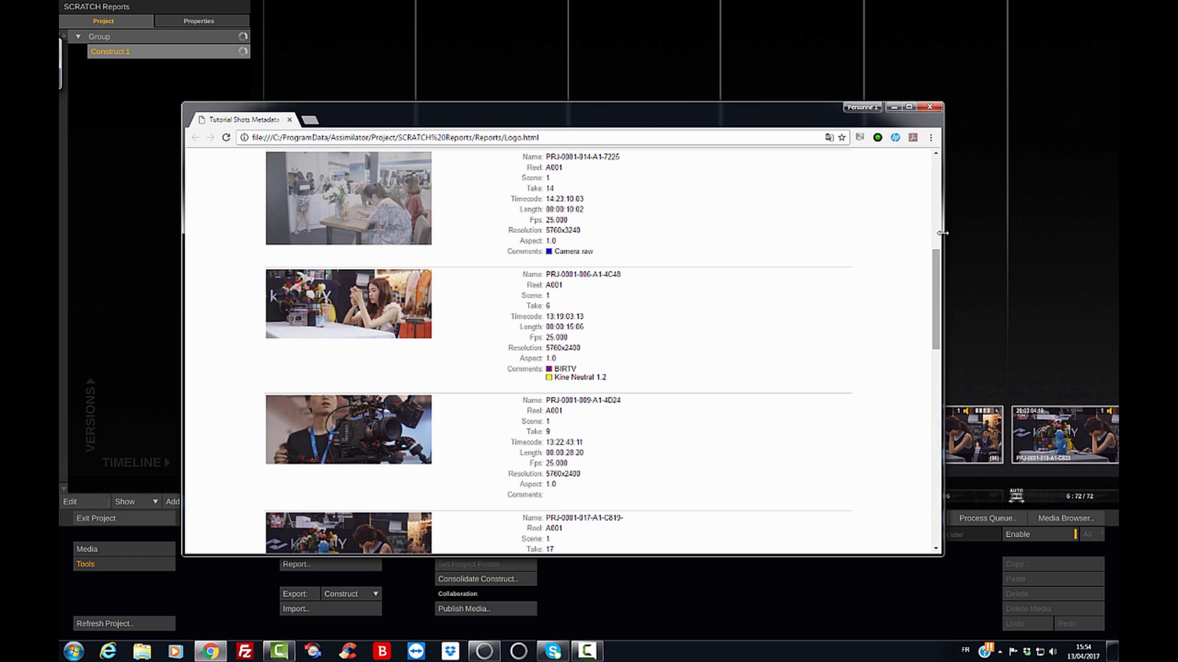
pyautogui.click(930, 106)
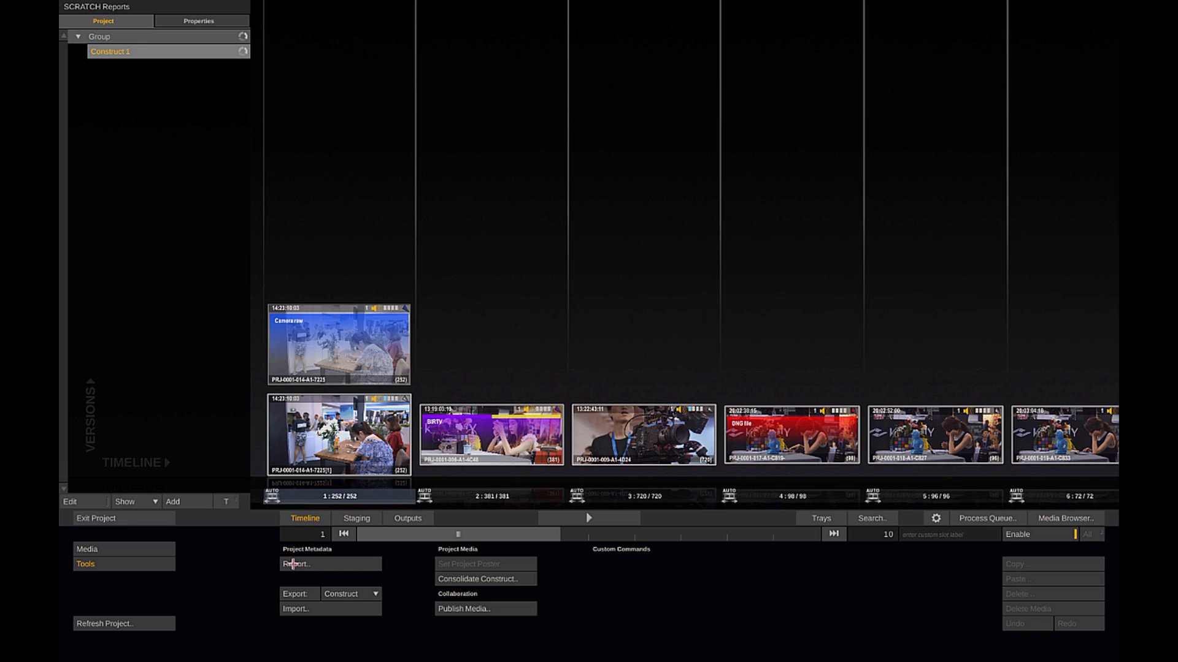
# Select all shots on the timeline and show their Manufacturer, ISO, Kelvin and Firmware Version metadata columns in the Media Browser.
pyautogui.moveTo(300, 237); pyautogui.dragTo(1070, 476)
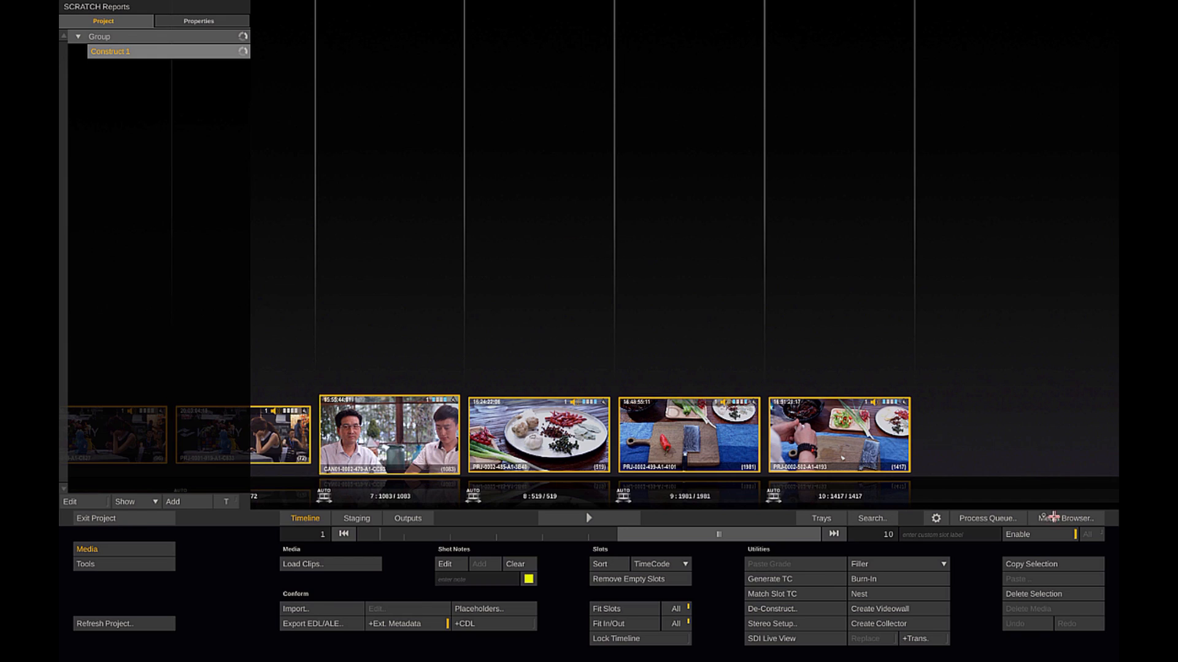
pyautogui.click(1047, 516)
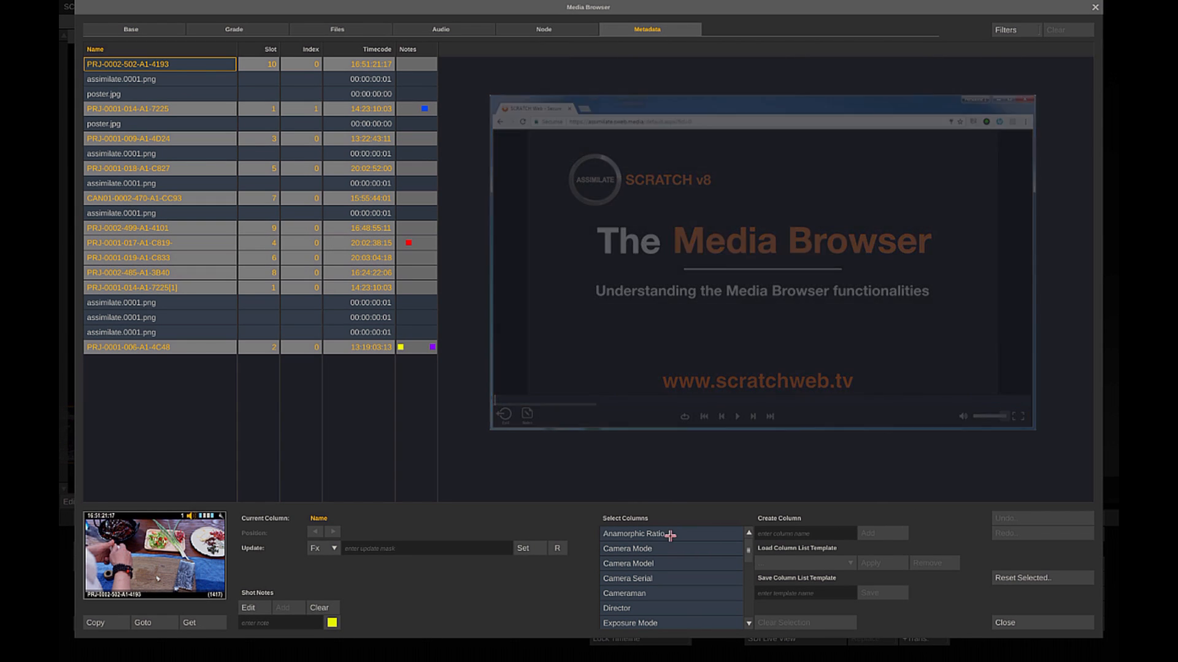
pyautogui.scroll(-3, 744, 549)
pyautogui.scroll(-8, 747, 554)
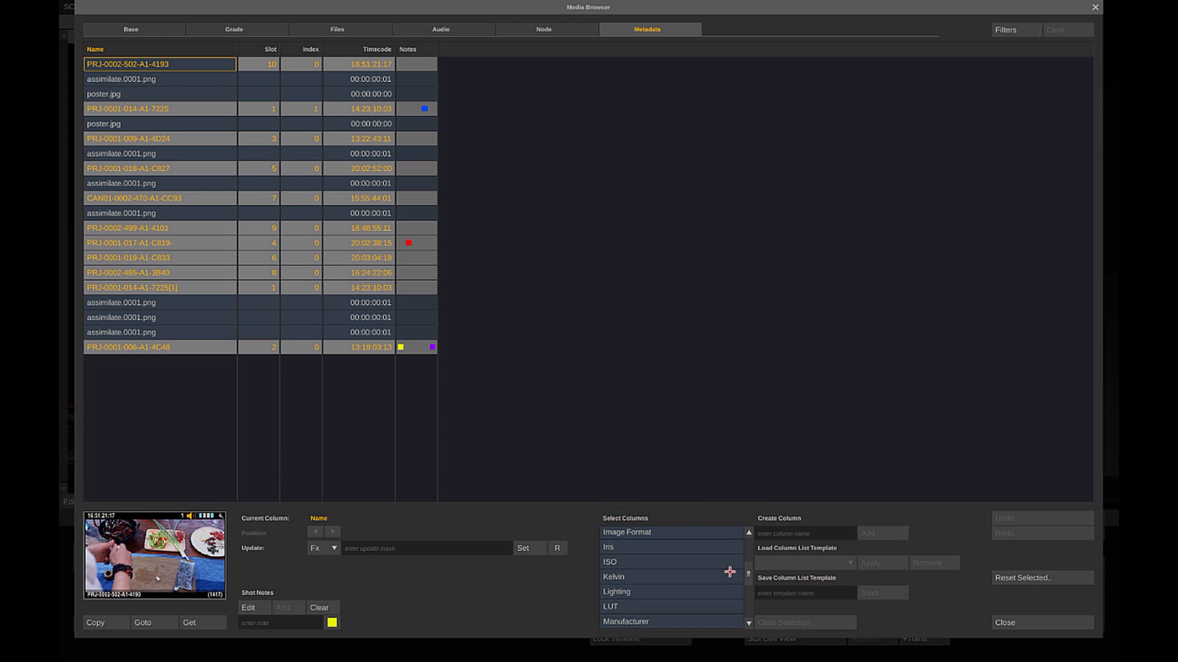
pyautogui.click(668, 622)
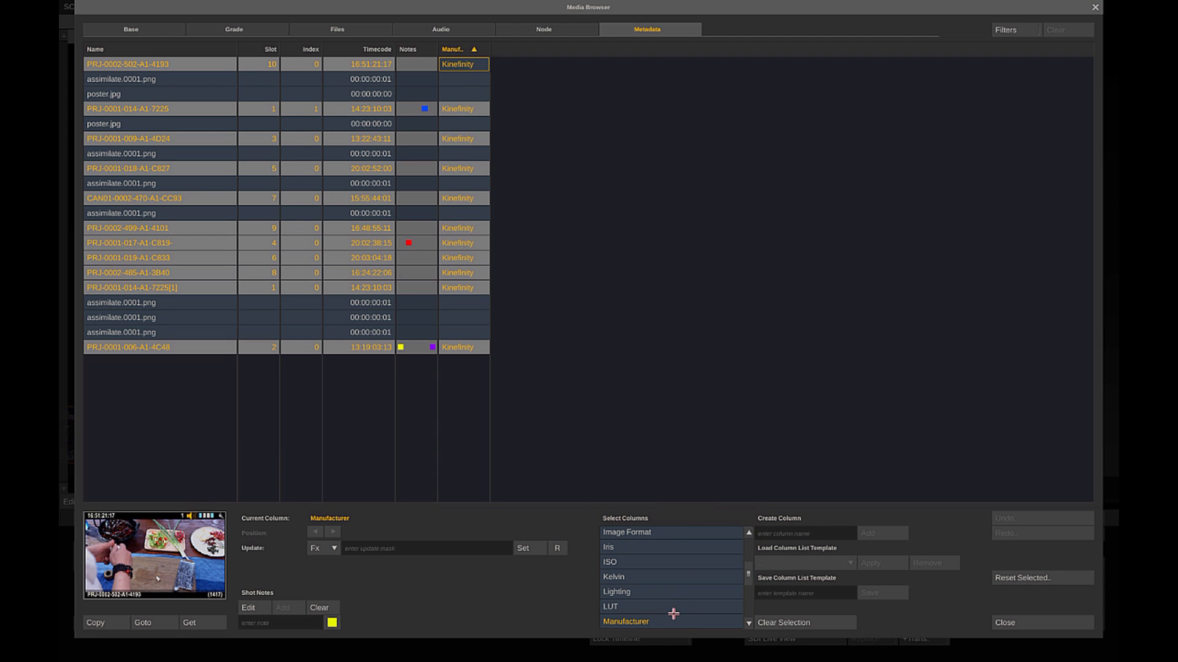
pyautogui.click(691, 563)
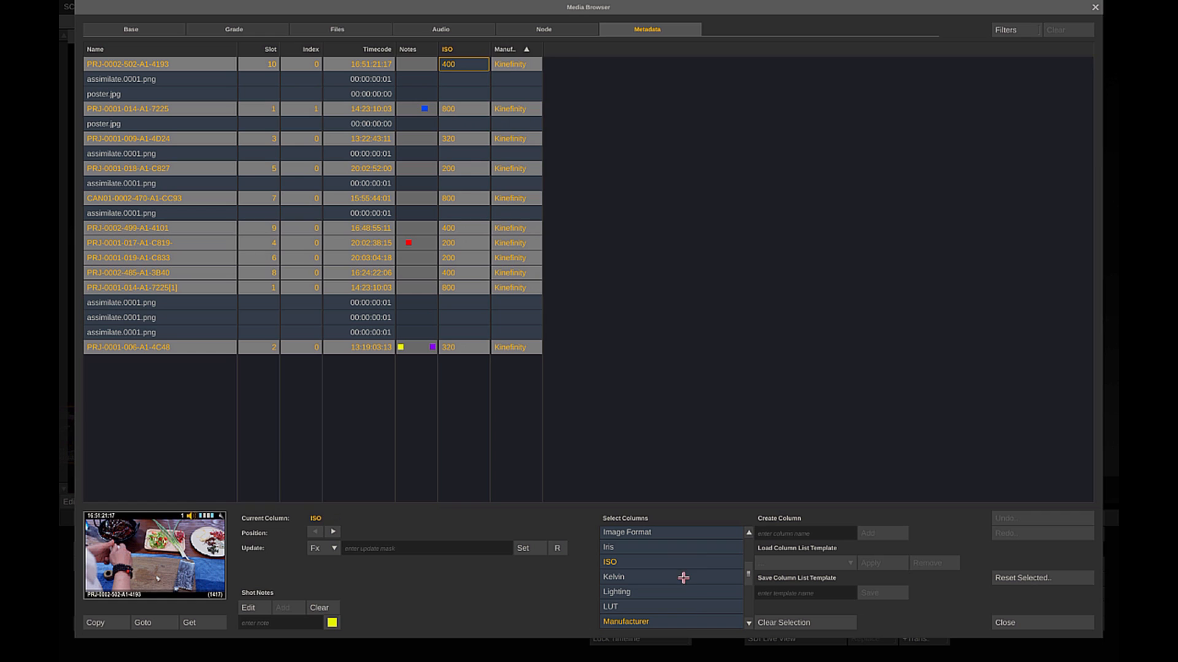
pyautogui.click(683, 577)
pyautogui.scroll(3, 705, 561)
pyautogui.click(719, 553)
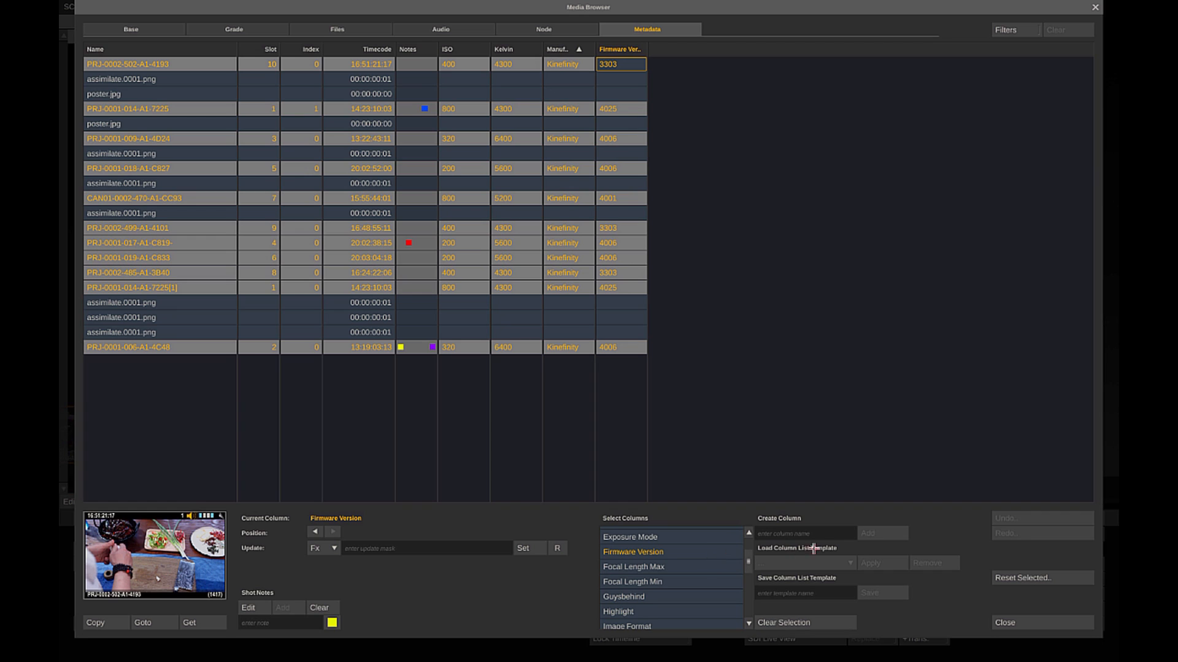
pyautogui.click(334, 547)
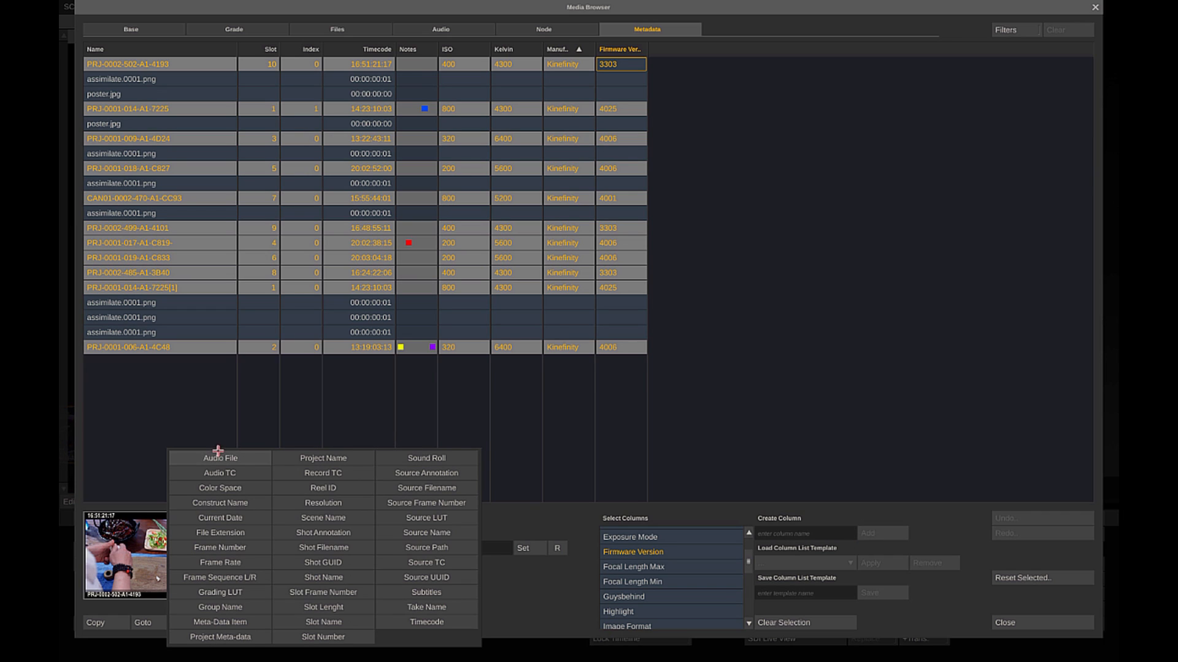
pyautogui.click(522, 591)
pyautogui.click(404, 547)
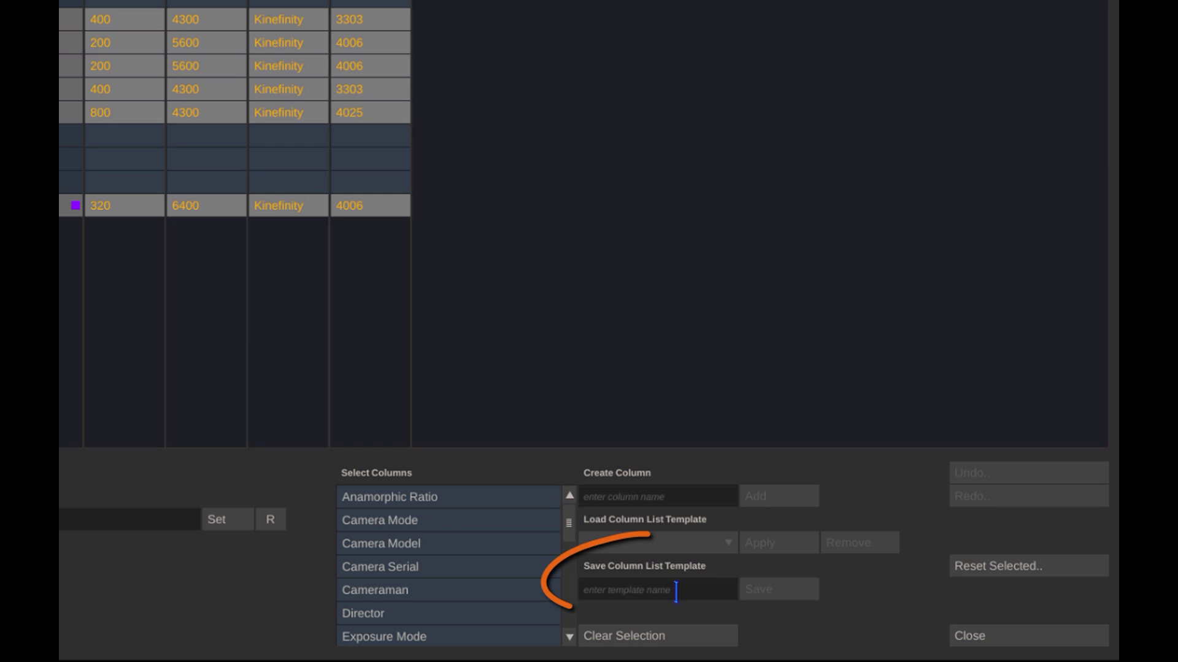
# Save the chosen metadata columns as a column list template named MyCustomLIst and close the Media Browser.
pyautogui.click(675, 593)
pyautogui.write('MyCustomLIst')
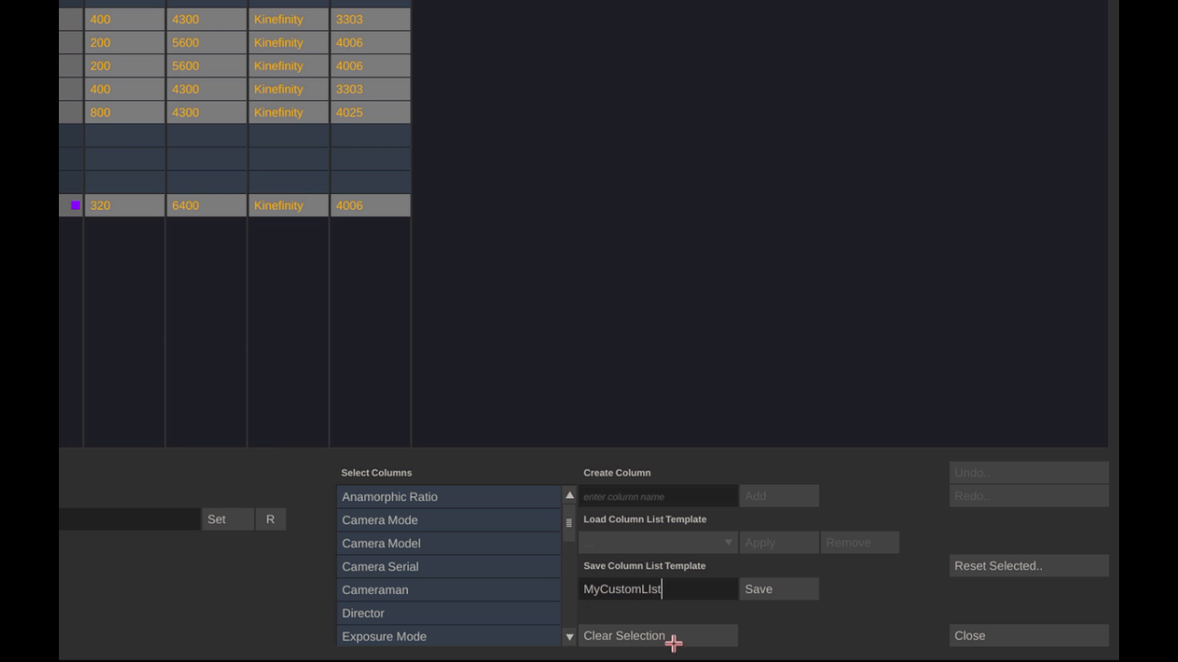
pyautogui.click(771, 591)
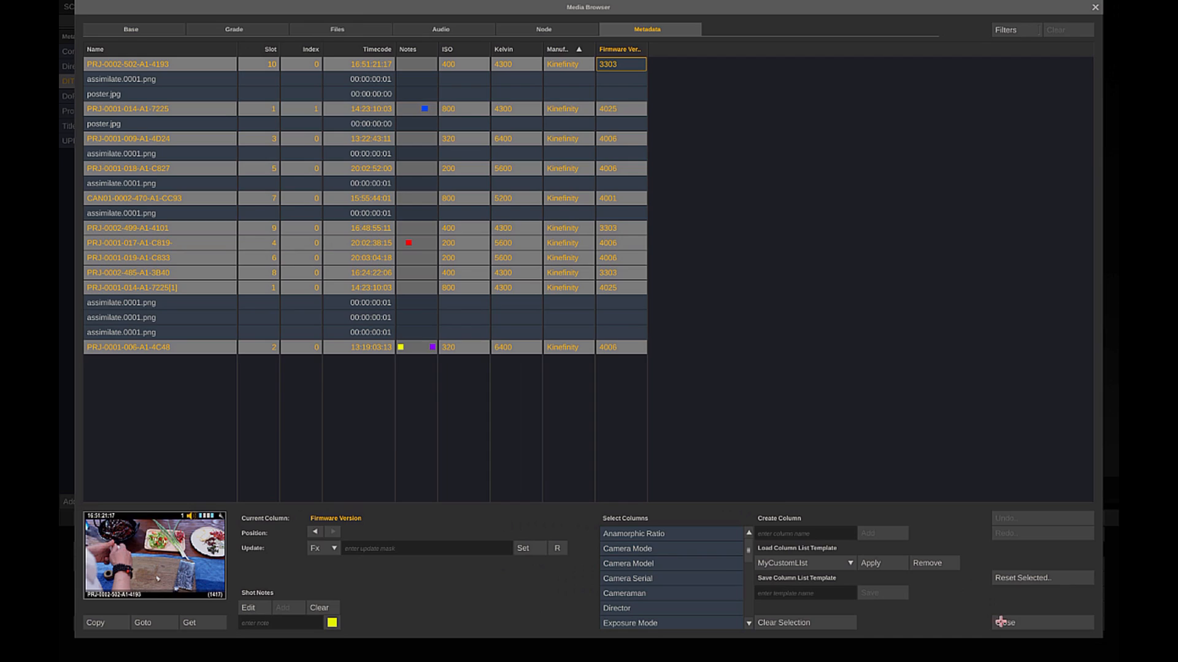
pyautogui.click(1000, 622)
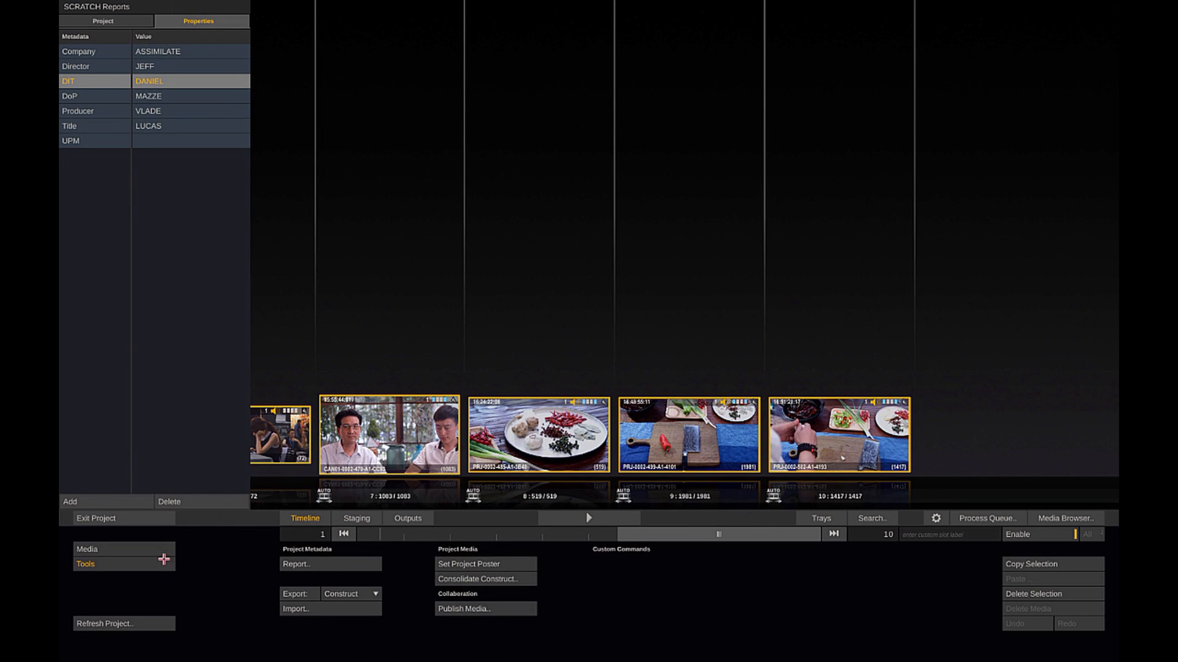
# Set up another Clip Metadata report that uses the MyCustomLIst column template.
pyautogui.click(327, 565)
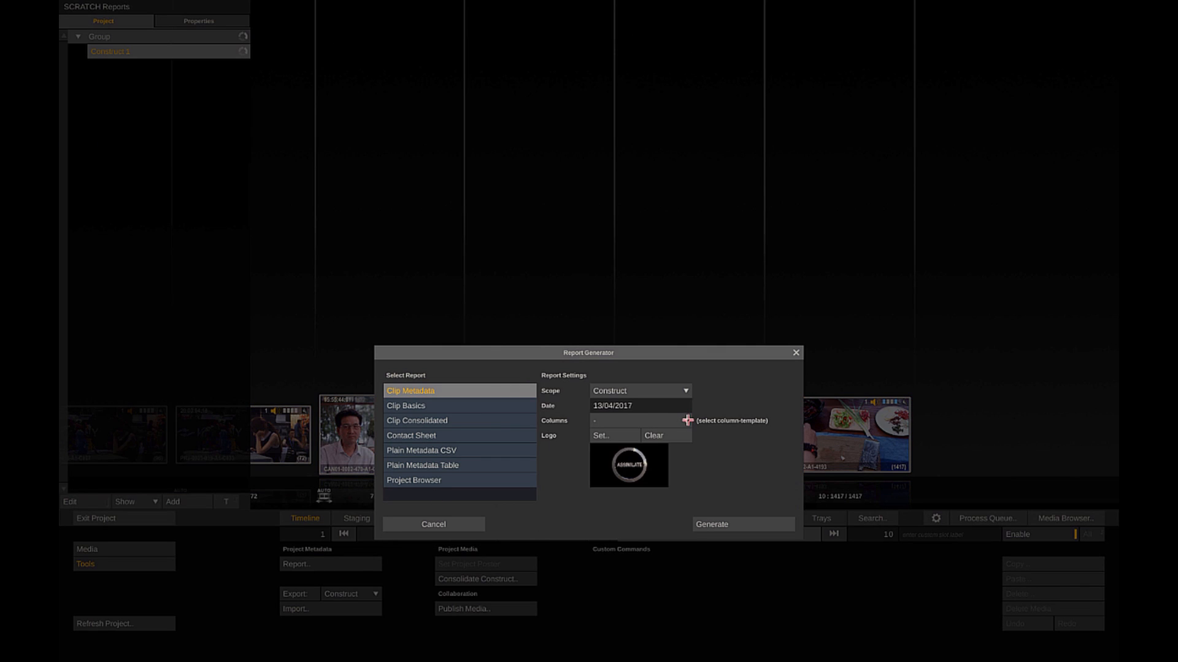
pyautogui.click(688, 421)
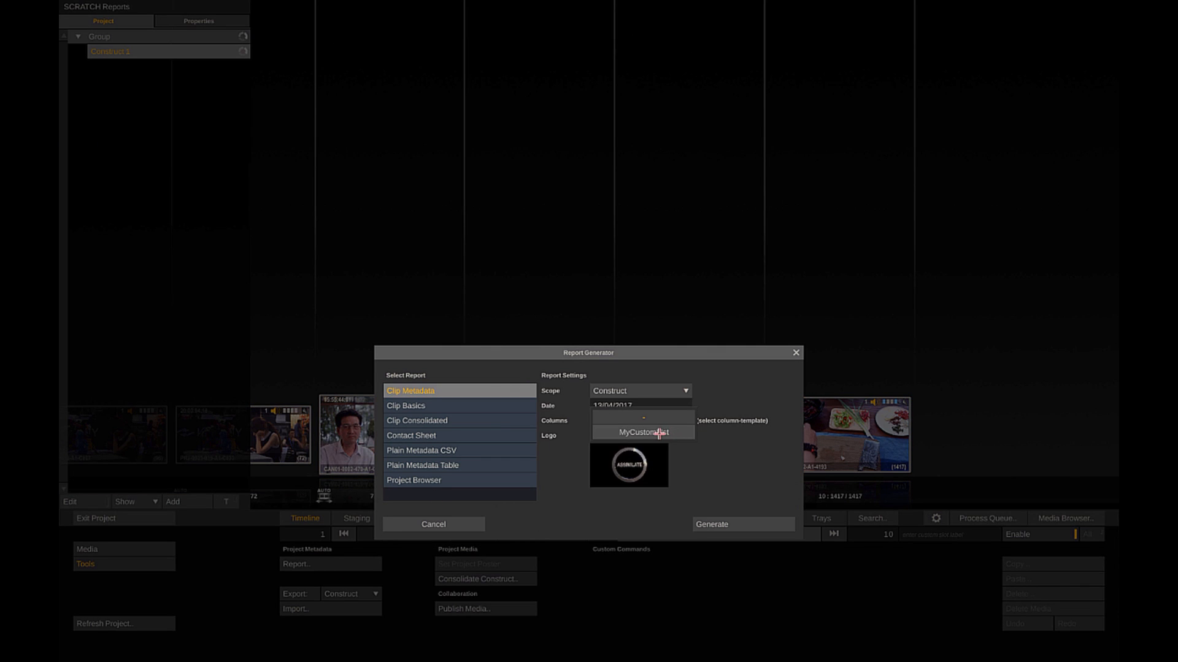
pyautogui.click(657, 433)
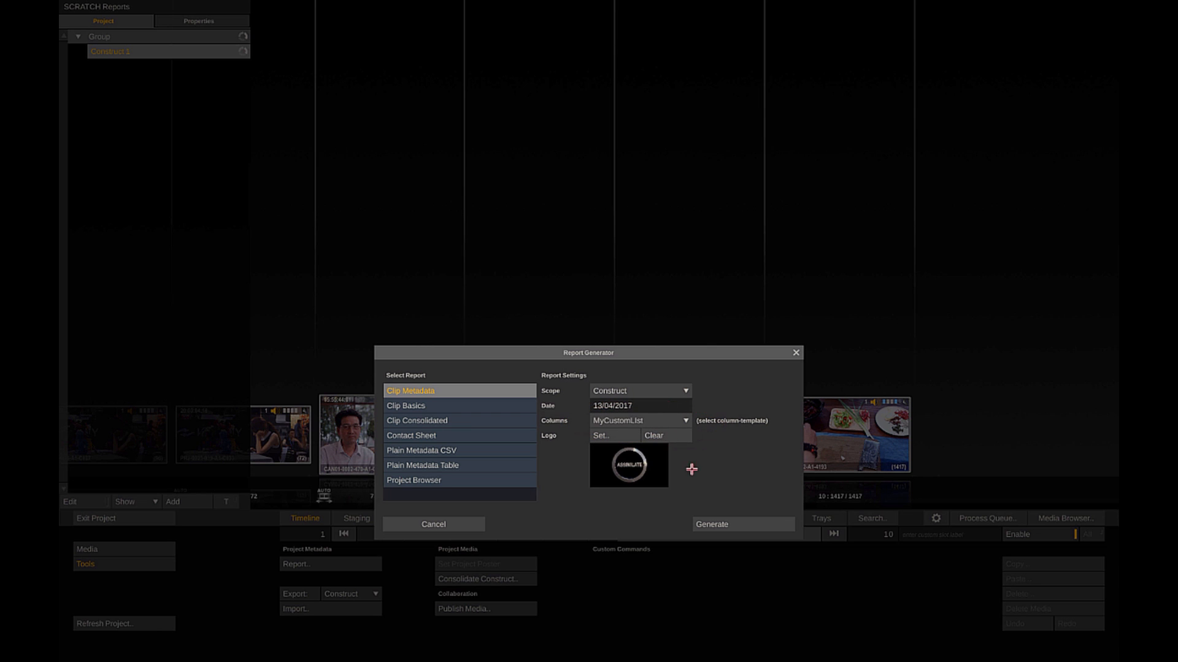
# Generate the report as Full.html in the Reports folder and highlight the first clip's custom metadata fields.
pyautogui.click(709, 522)
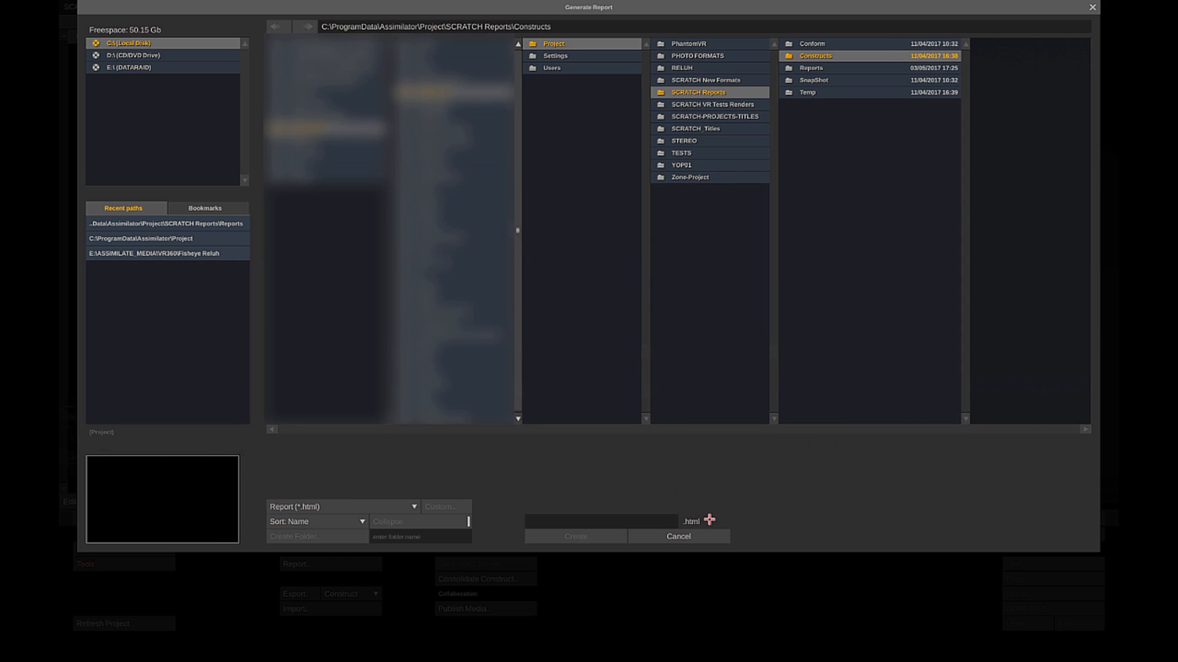
pyautogui.click(822, 68)
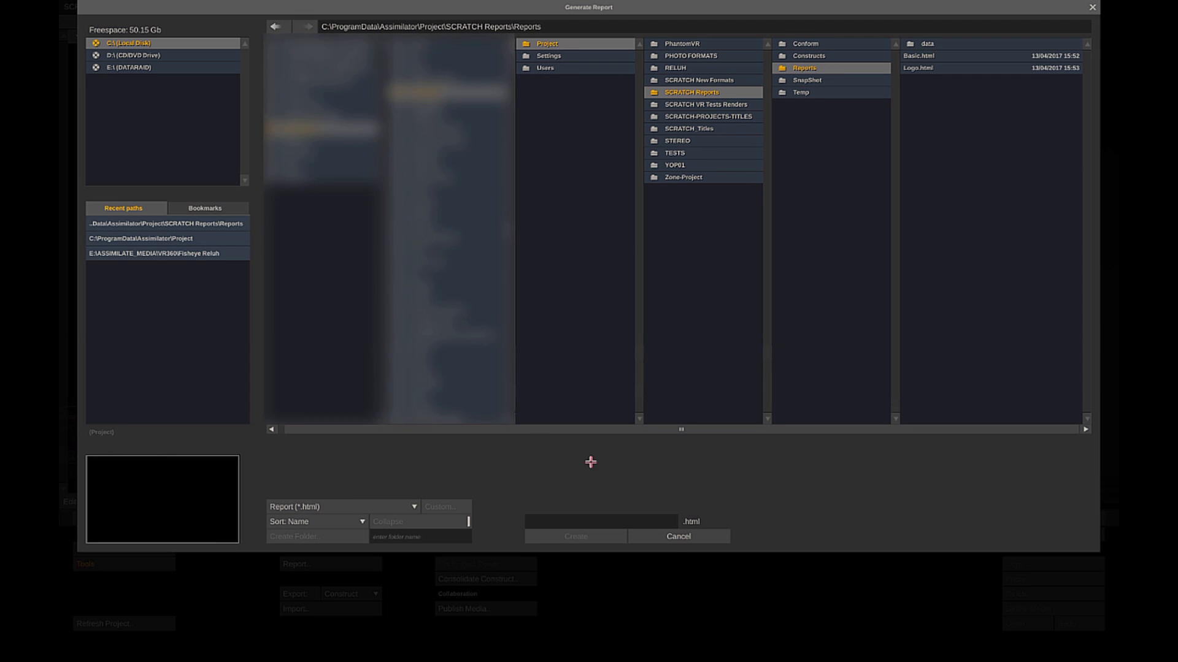
pyautogui.write('Full')
pyautogui.click(576, 537)
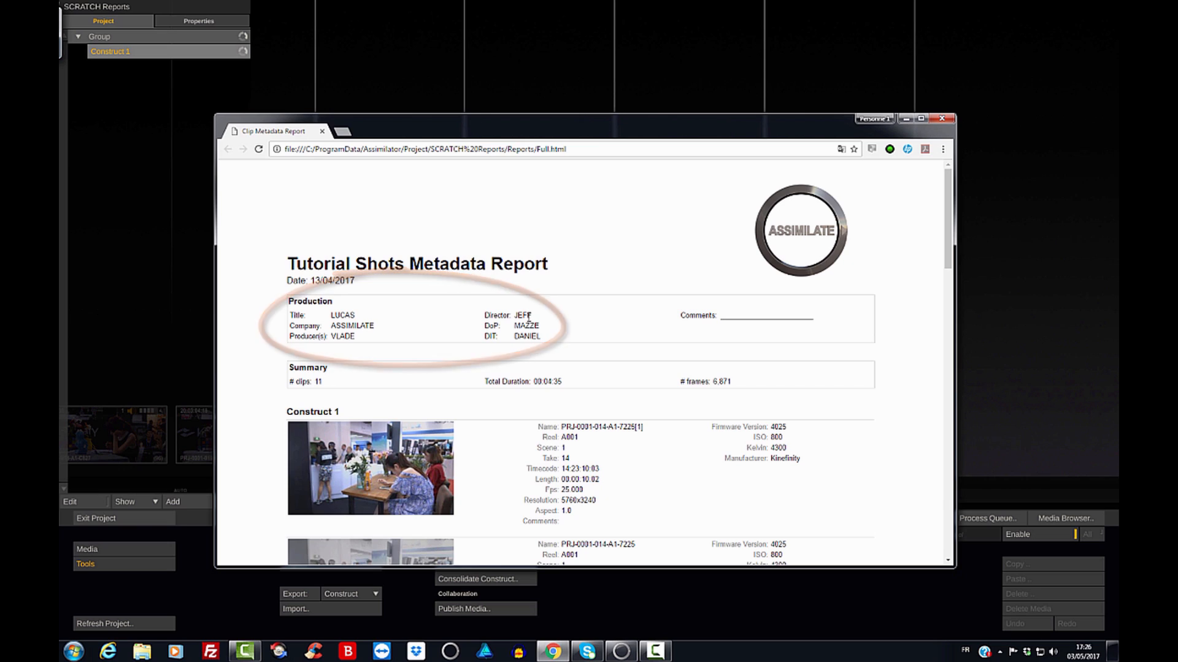
pyautogui.moveTo(715, 427); pyautogui.dragTo(811, 460)
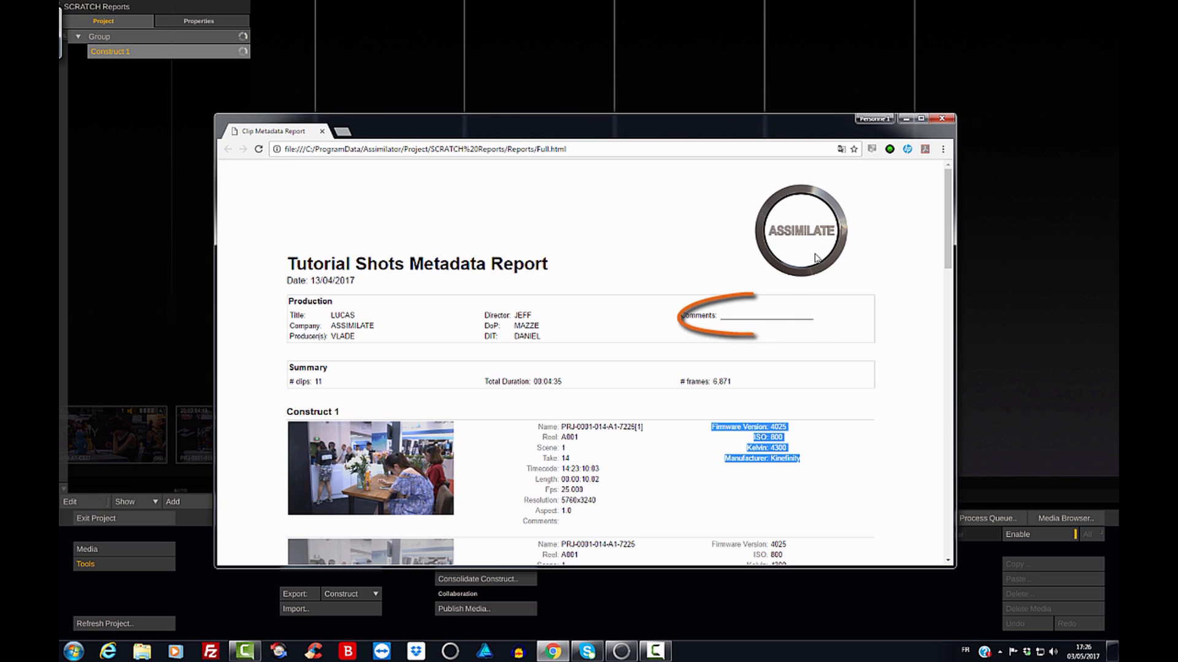
# Enter "Comments" in the report's production comments field and replace the DoP's name.
pyautogui.click(727, 316)
pyautogui.write('Comments')
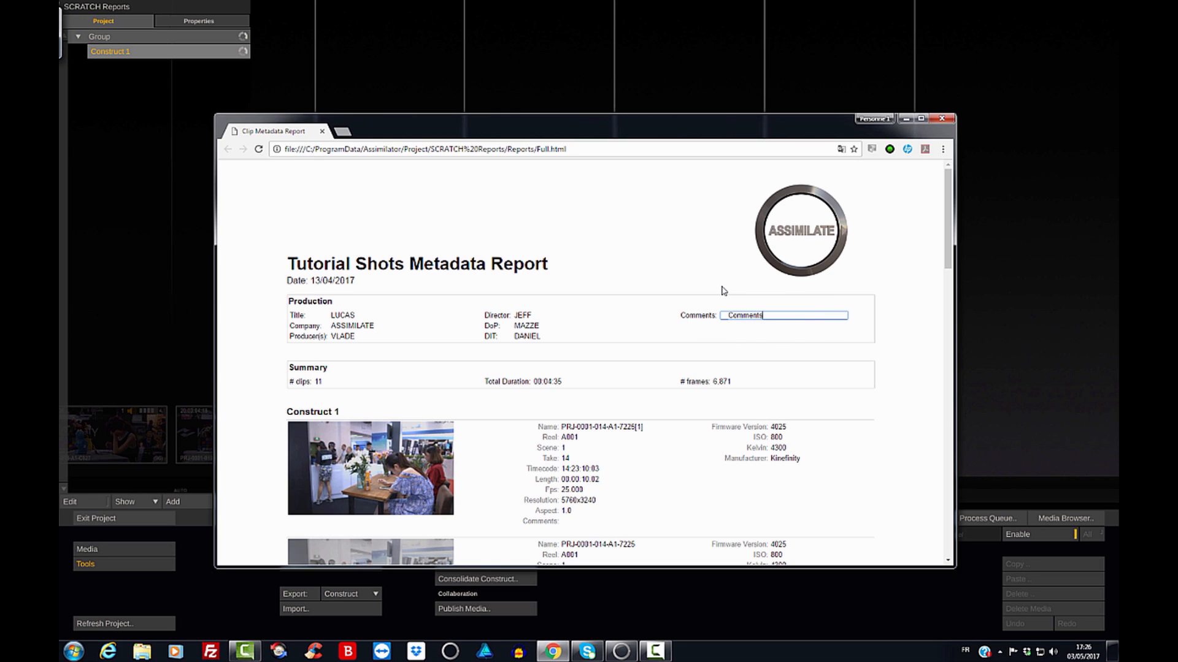
pyautogui.doubleClick(529, 326)
pyautogui.write('JOHN')
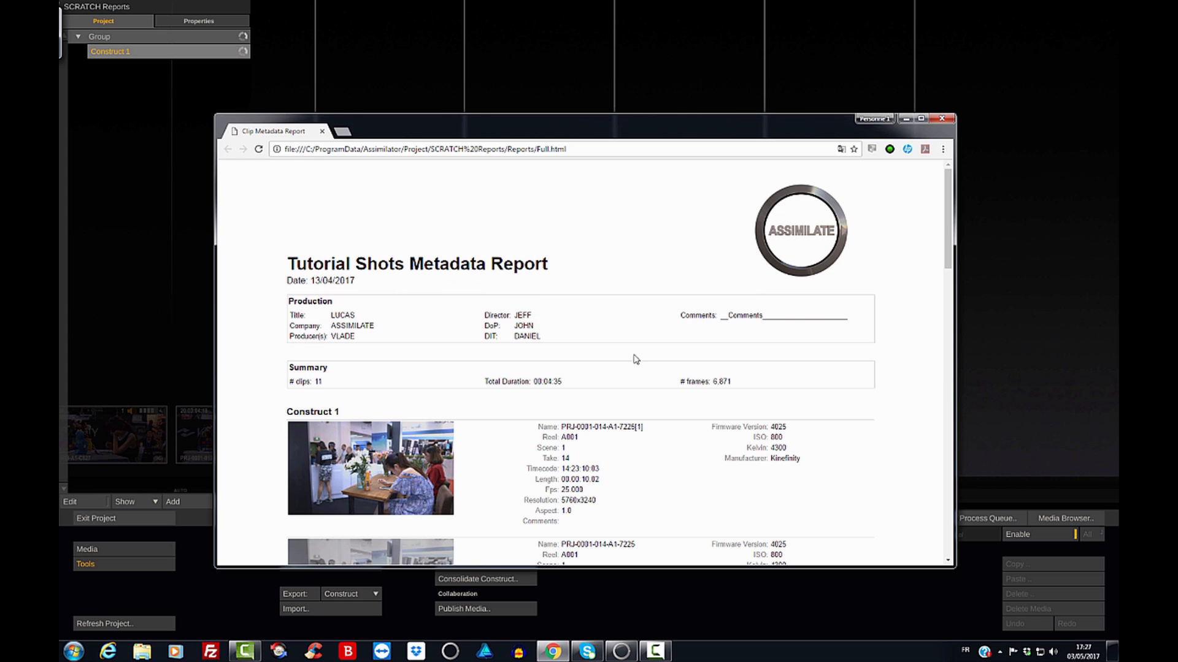
pyautogui.scroll(-1, 954, 256)
pyautogui.scroll(-10, 954, 256)
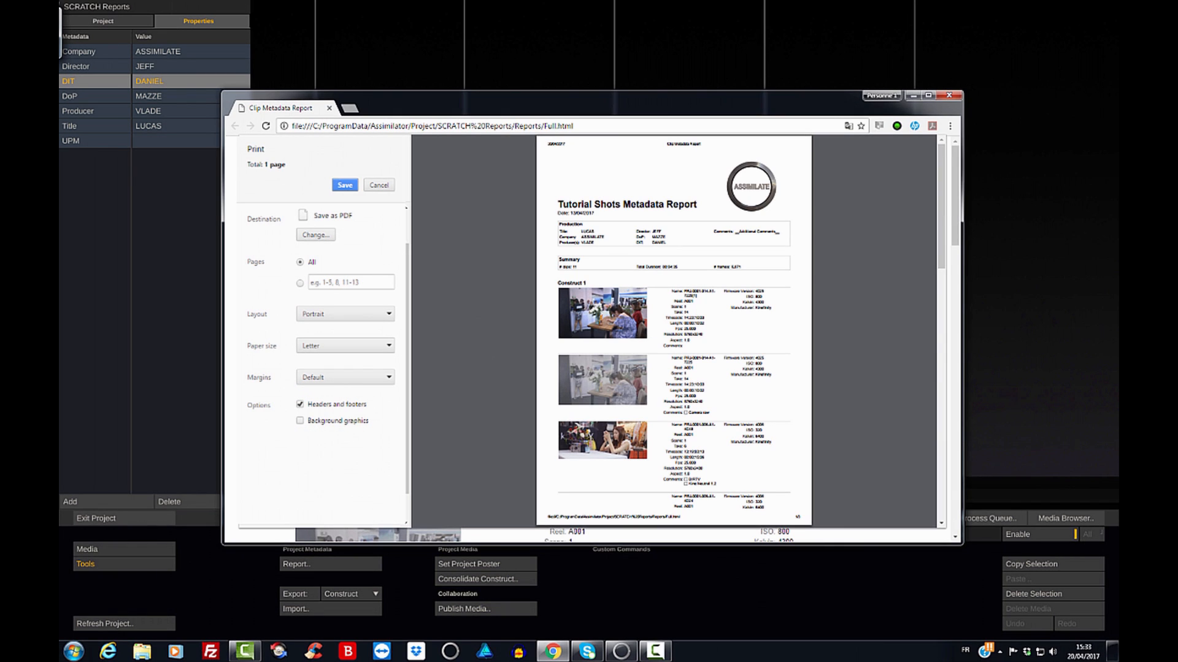
# Compare the print preview with and without background graphics, leaving the background graphics enabled.
pyautogui.click(300, 421)
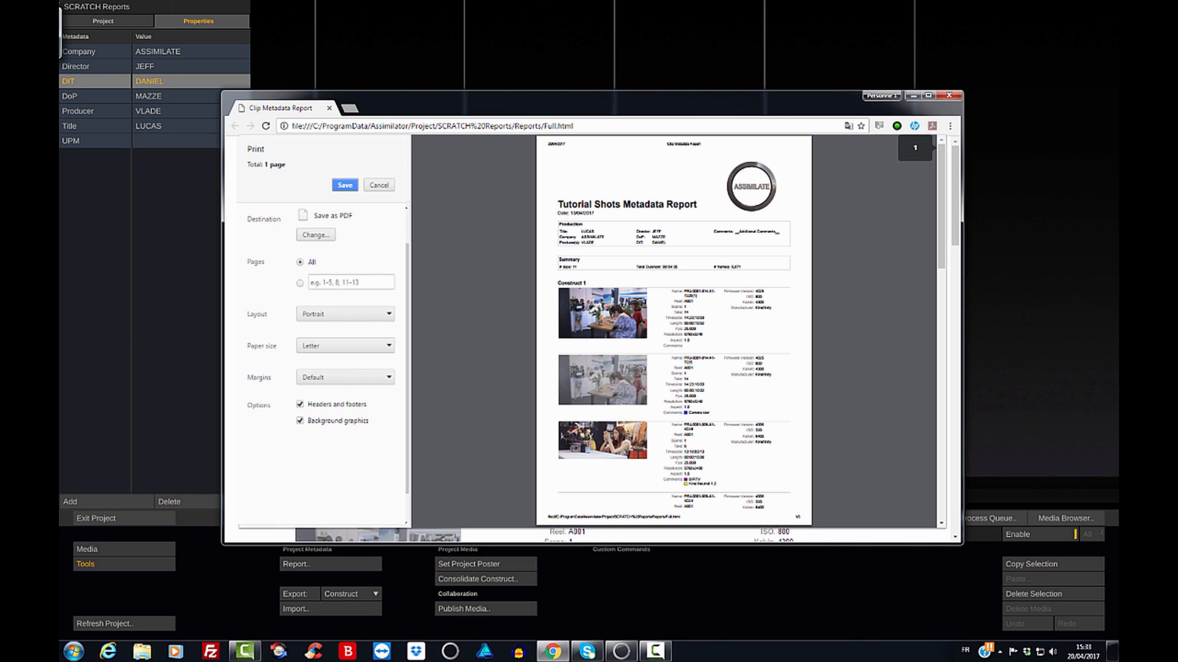
pyautogui.click(300, 421)
pyautogui.click(300, 420)
pyautogui.click(300, 421)
pyautogui.click(300, 420)
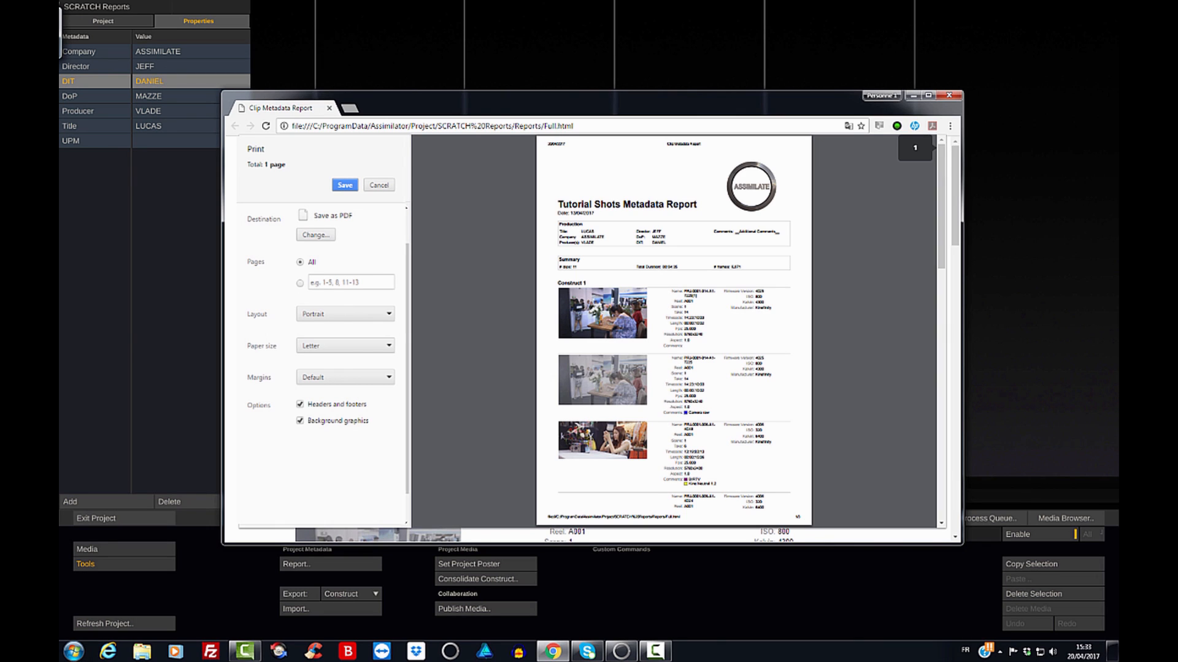